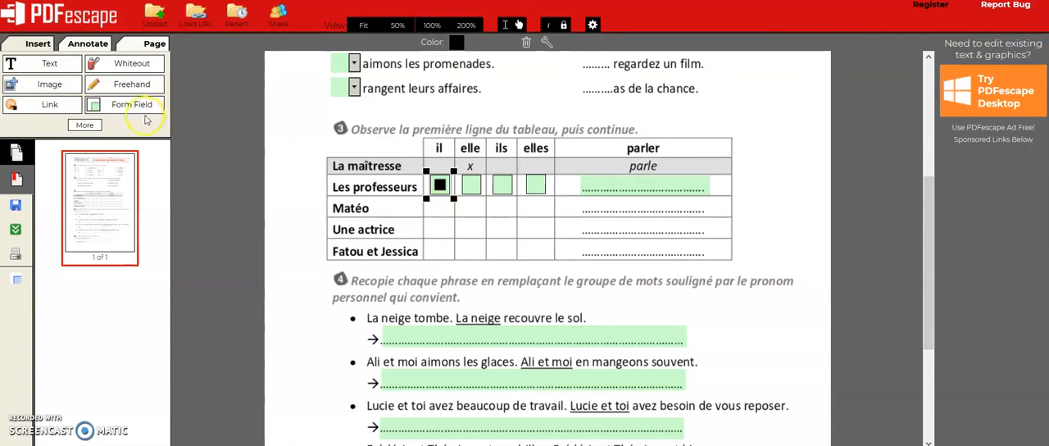
Add a radio button form field in the "il" cell of the Matéo row in exercise 3.
left_click(471, 226)
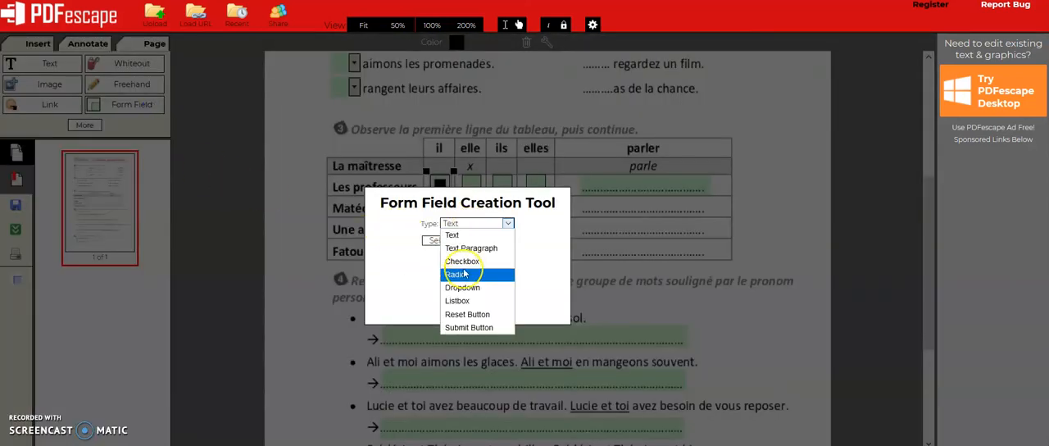
left_click(455, 274)
left_click(433, 240)
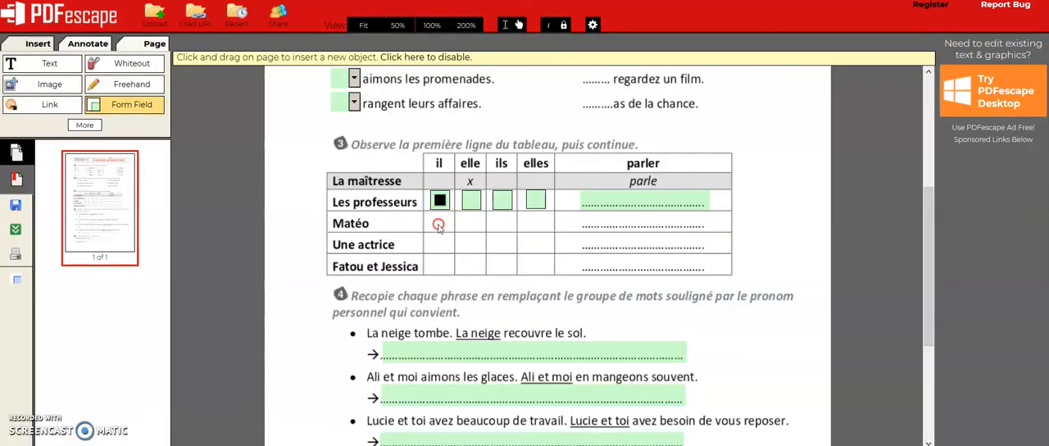
left_click(438, 225)
left_click(153, 101)
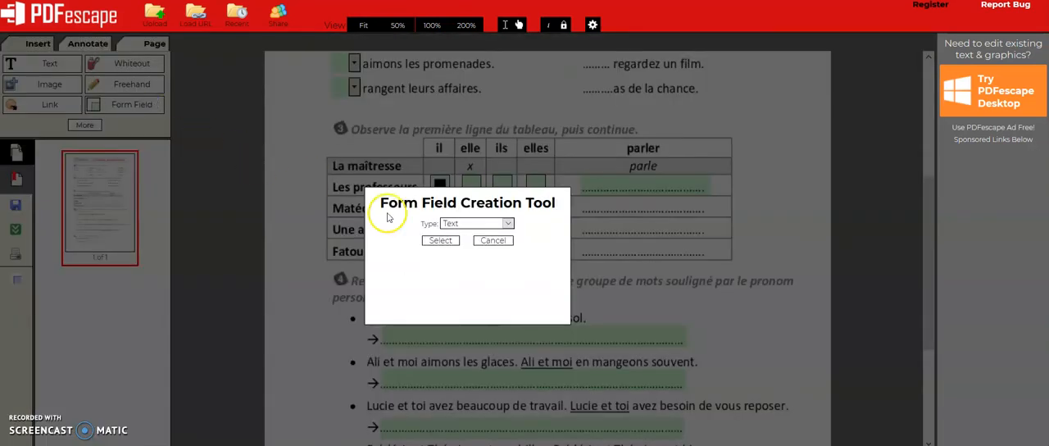
left_click(457, 224)
left_click(455, 274)
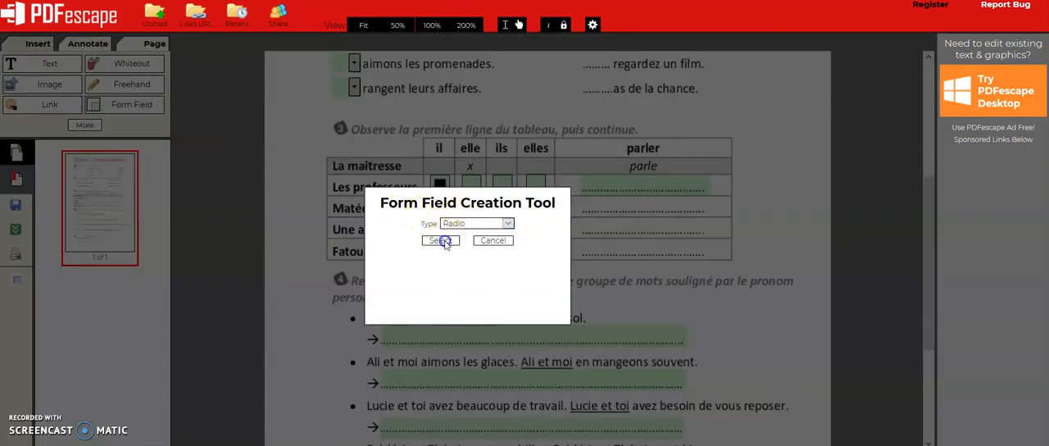
left_click(441, 240)
left_click(447, 234)
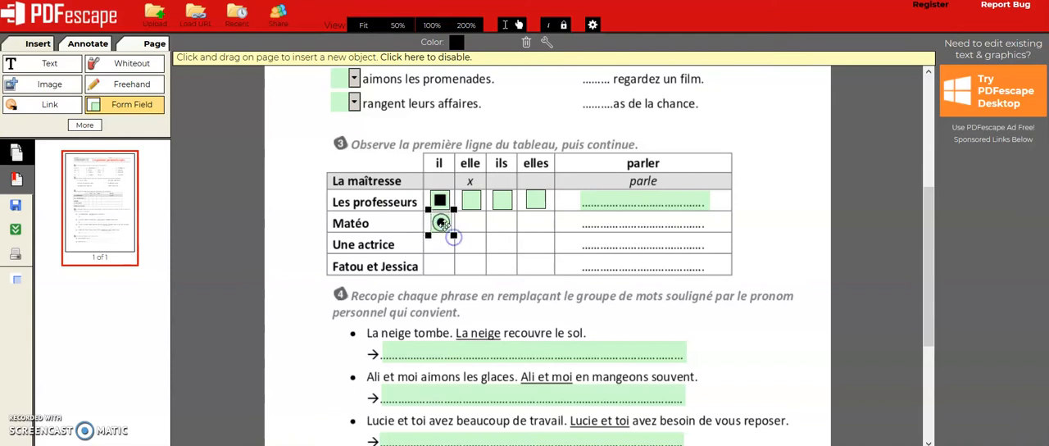
Change the check type of the Matéo row's radio button to Square.
right_click(439, 224)
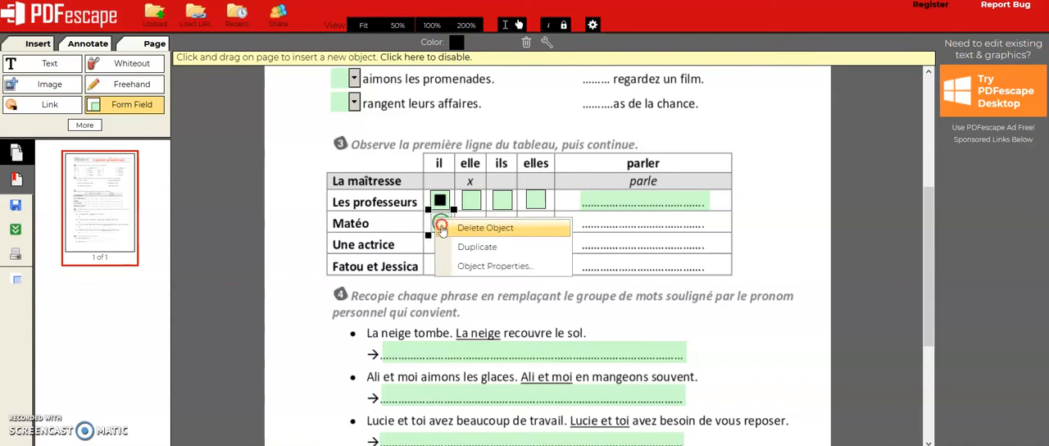
left_click(495, 267)
left_click(511, 231)
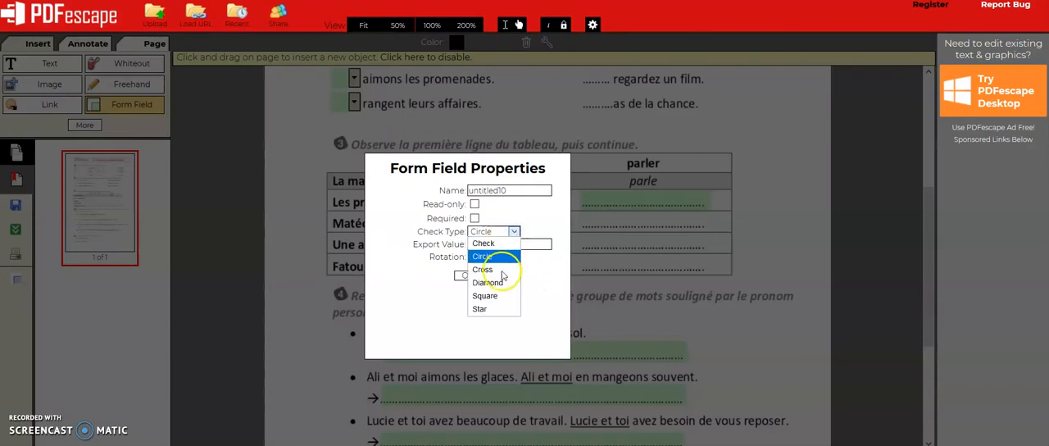
left_click(493, 299)
left_click(463, 275)
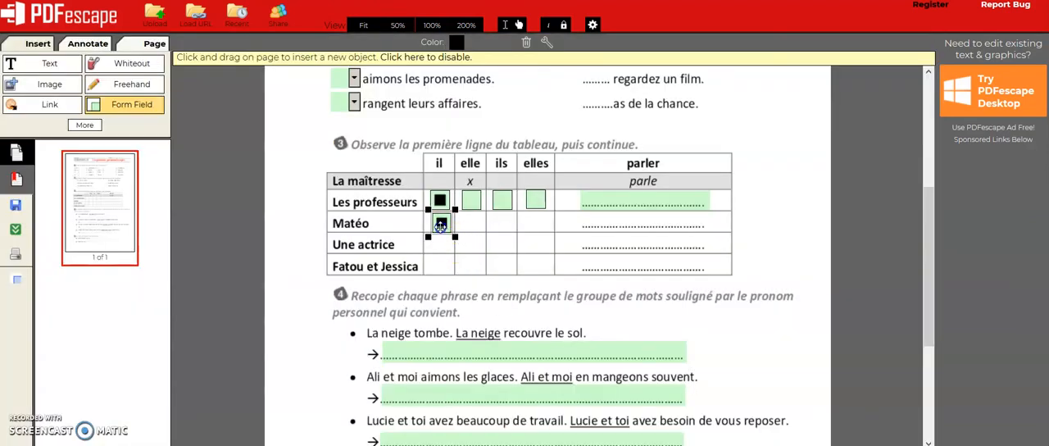
Duplicate the square radio button into the "elle", "ils" and "elles" cells of the Matéo row.
right_click(441, 225)
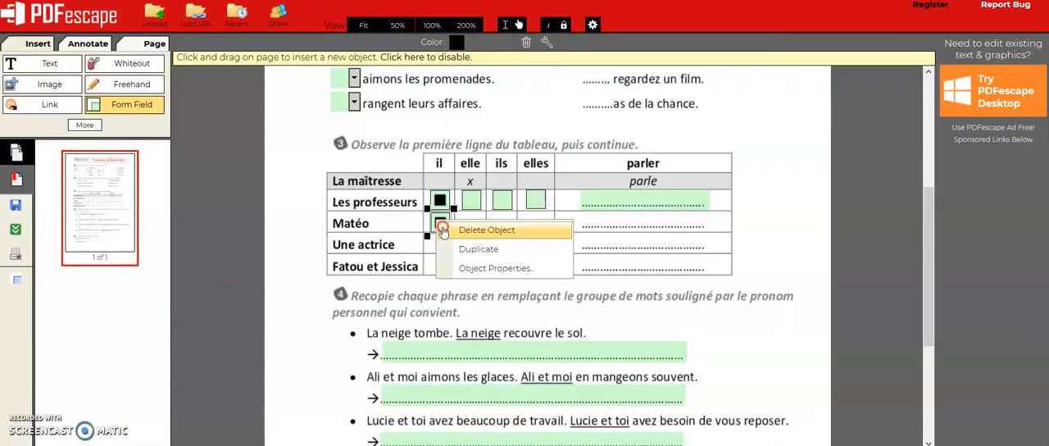
left_click(479, 250)
left_click_drag(478, 213, 473, 207)
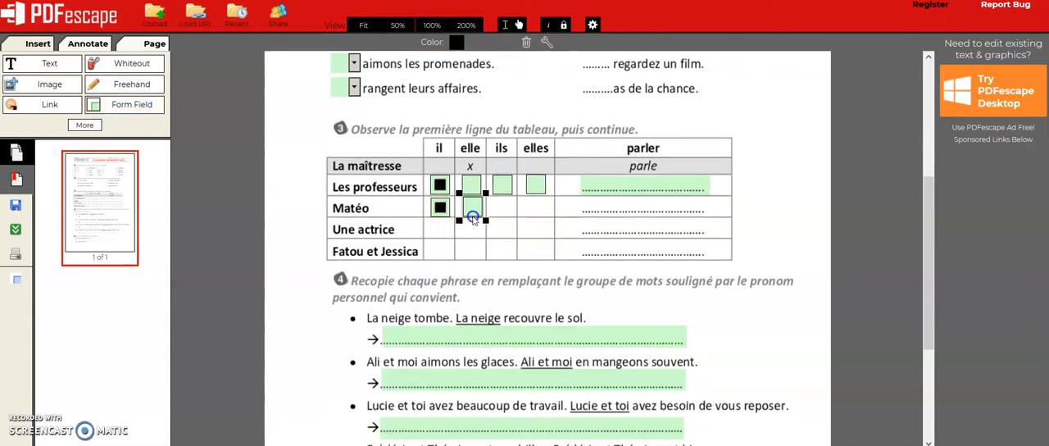
right_click(466, 209)
left_click(521, 318)
left_click_drag(492, 237, 538, 205)
right_click(499, 211)
left_click(536, 312)
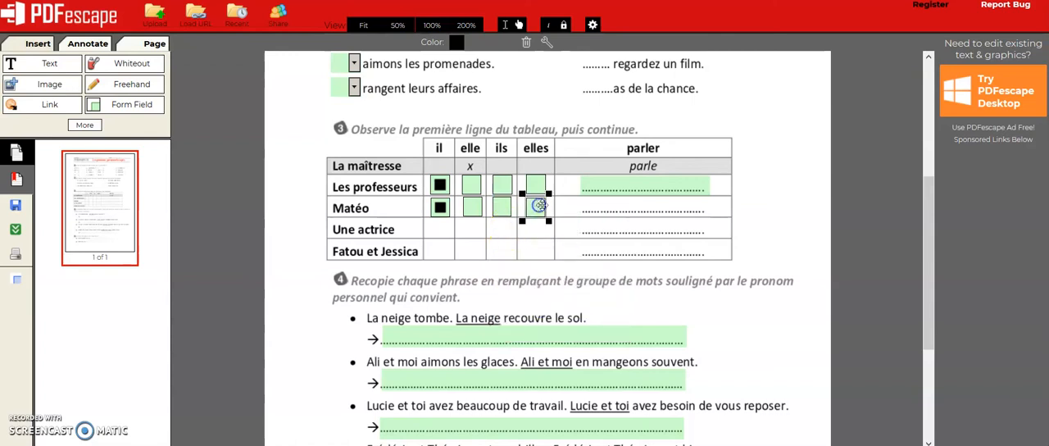
Test the radio buttons in both rows, ending with "elle" selected for Les professeurs and "elles" for Matéo.
scroll(506, 254, "up", 2)
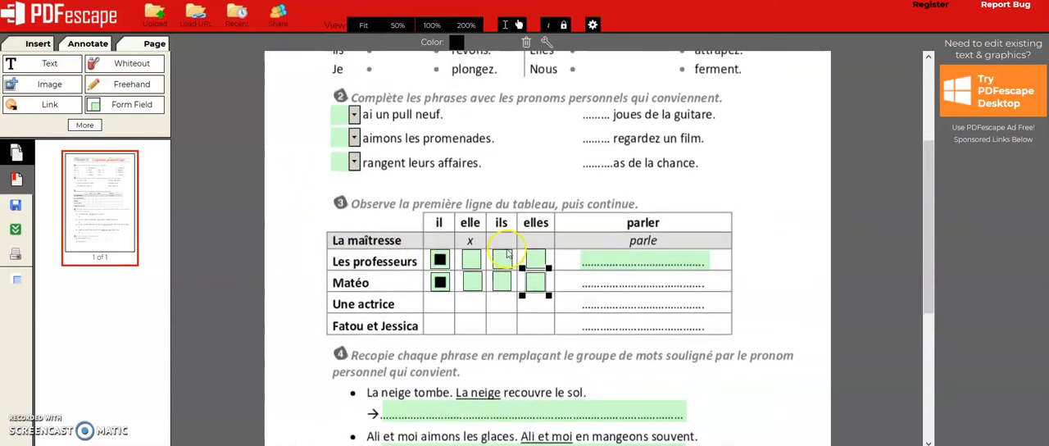
left_click(501, 285)
left_click(501, 264)
left_click(467, 265)
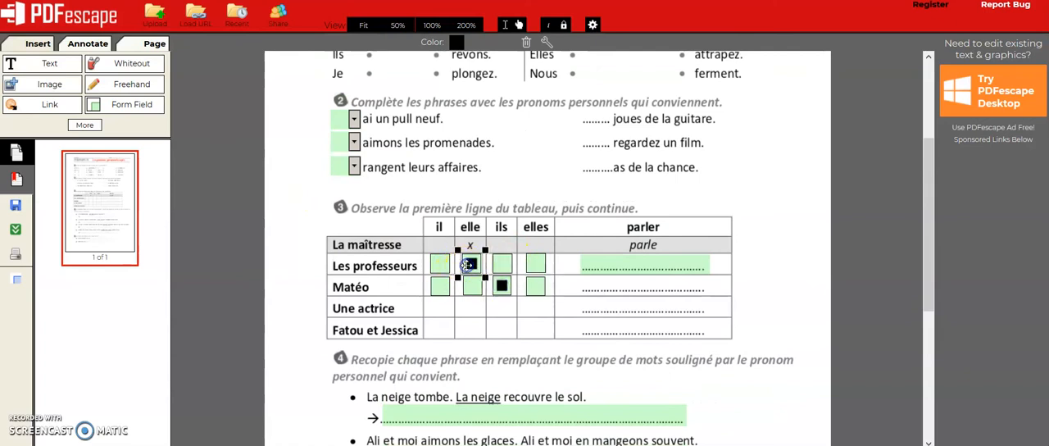
left_click(535, 285)
scroll(631, 222, "up", 2)
scroll(613, 175, "down", 2)
scroll(538, 222, "up", 3)
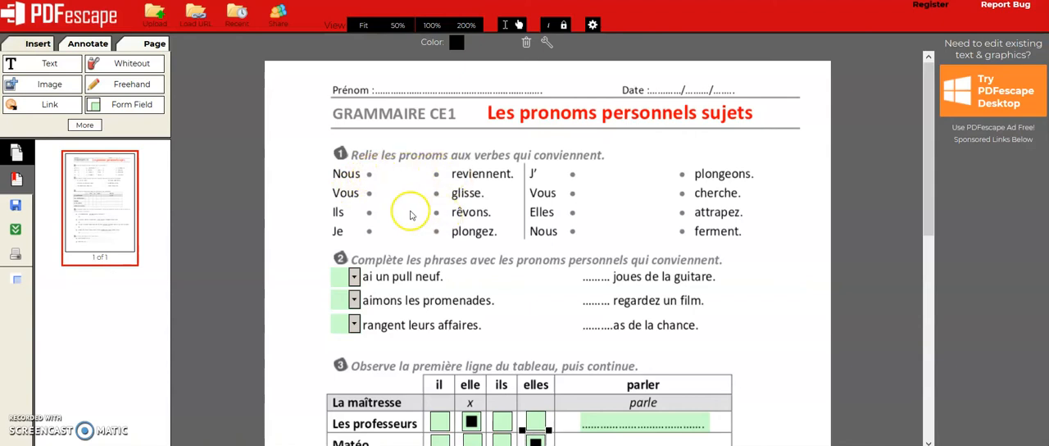
left_click(355, 276)
left_click(391, 234)
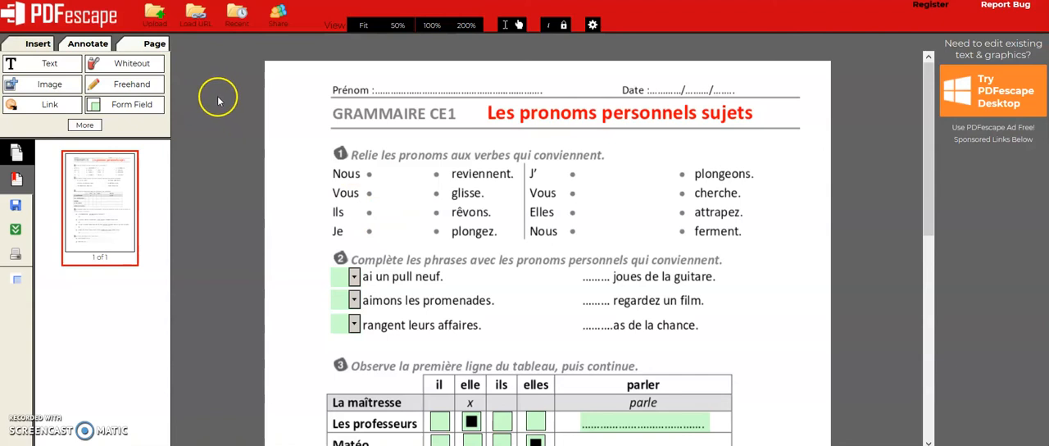
Cover all of exercise 1 with a whiteout box and delete the stray whiteout box beside the page edge.
left_click(127, 64)
left_click_drag(316, 154, 781, 262)
left_click(812, 282)
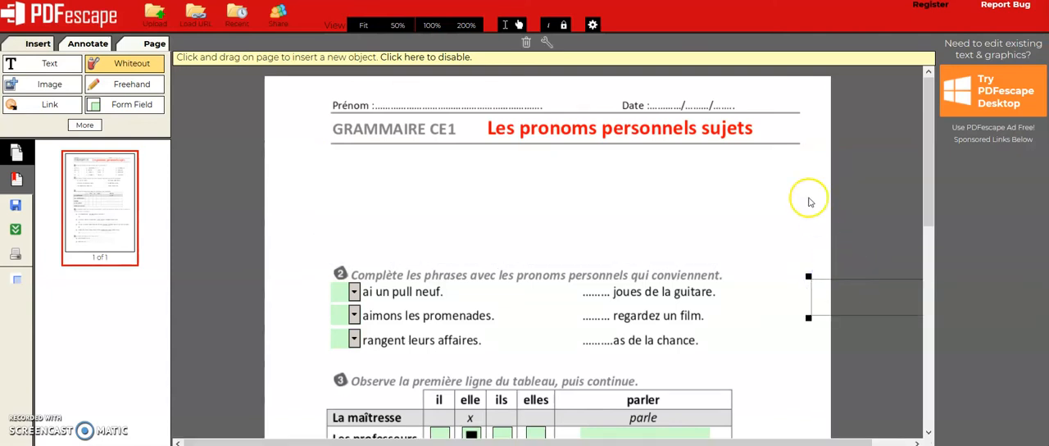
left_click(527, 42)
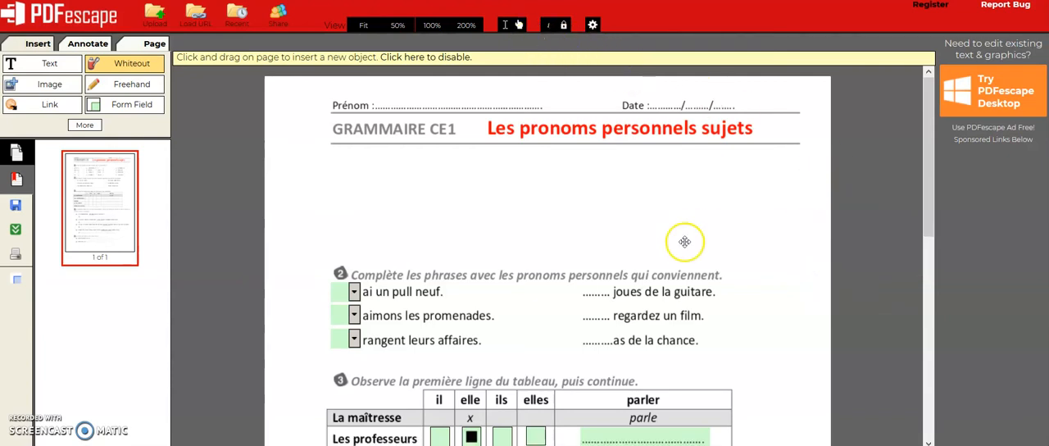
Draw a rectangle in the empty area below exercise 5 and fill it with green.
scroll(533, 227, "down", 5)
scroll(535, 232, "down", 1)
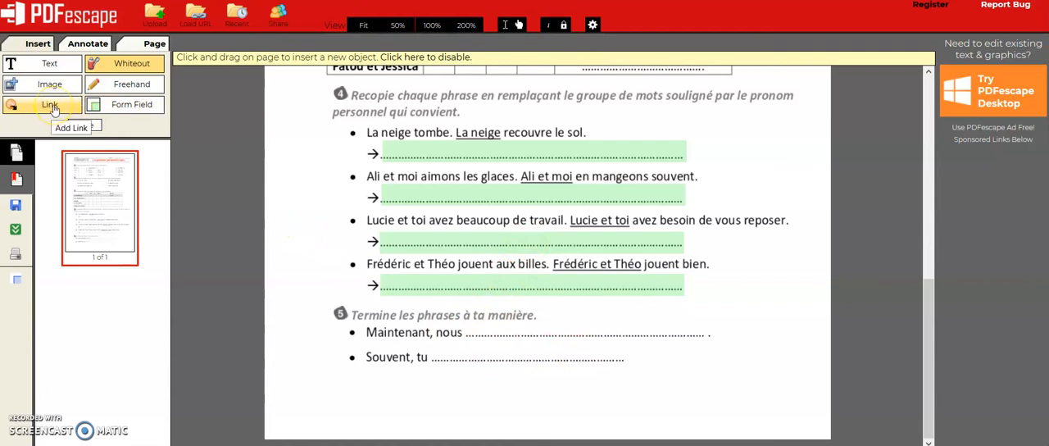
left_click(72, 126)
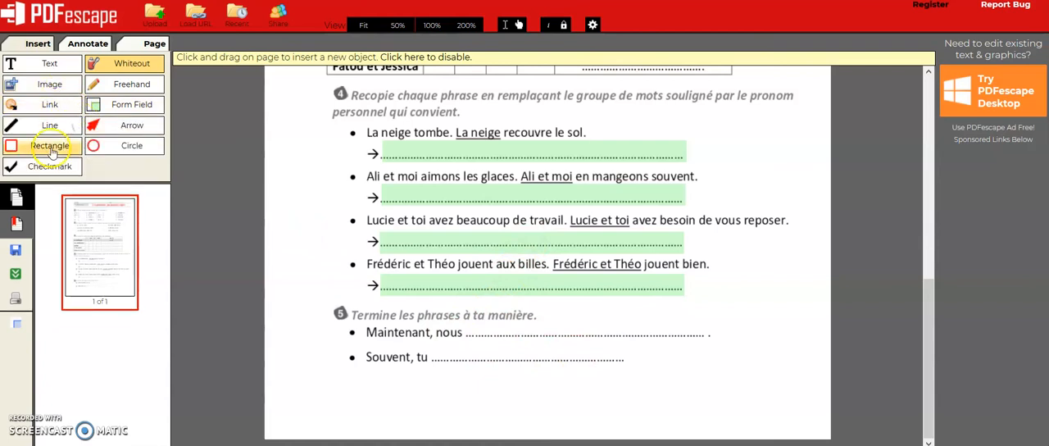
left_click(50, 148)
left_click_drag(565, 367, 783, 427)
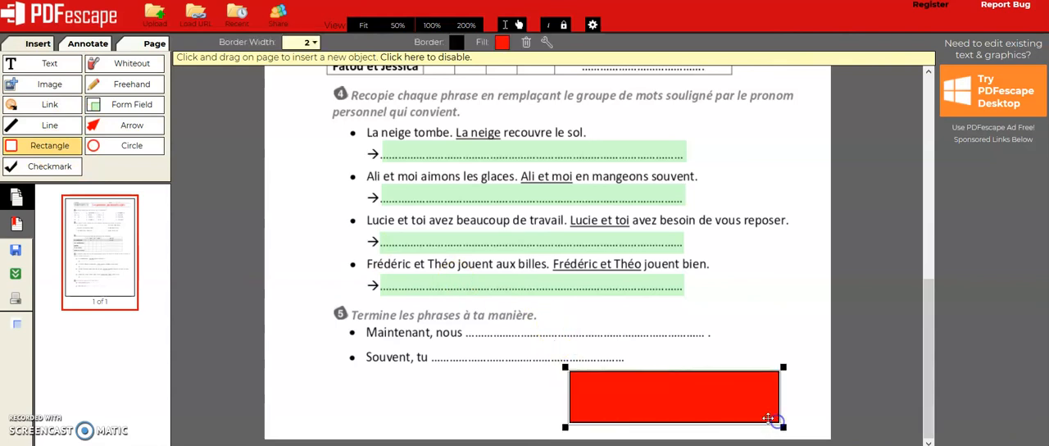
left_click(503, 42)
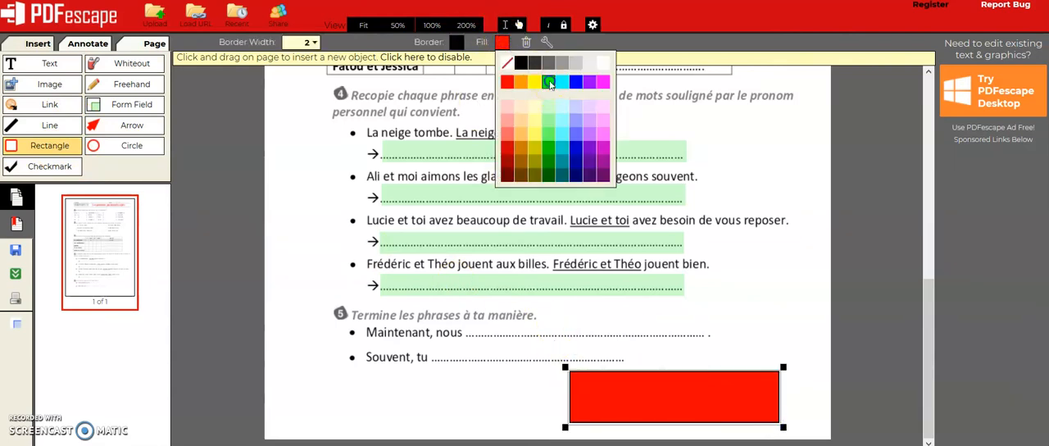
left_click(550, 83)
Add the text "Fini ? Ecris-moi !" on the green rectangle.
left_click(49, 63)
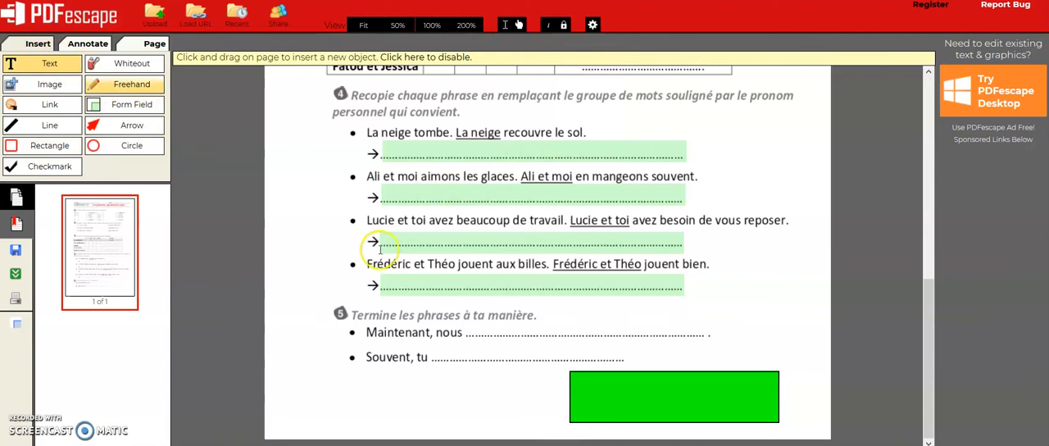
left_click(660, 403)
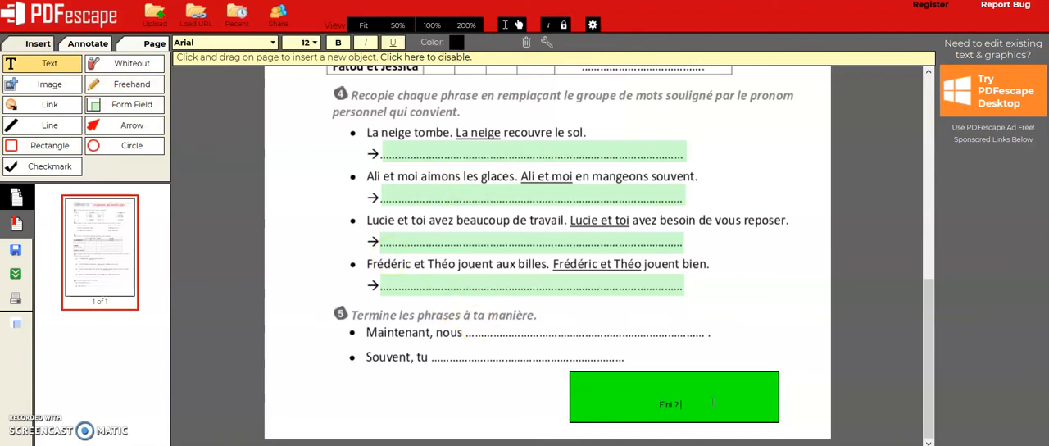
type("Fini ? Ecris-moi !")
Set the "Fini ? Ecris-moi !" text to size 24 and centre it inside the green rectangle.
key("ctrl+a")
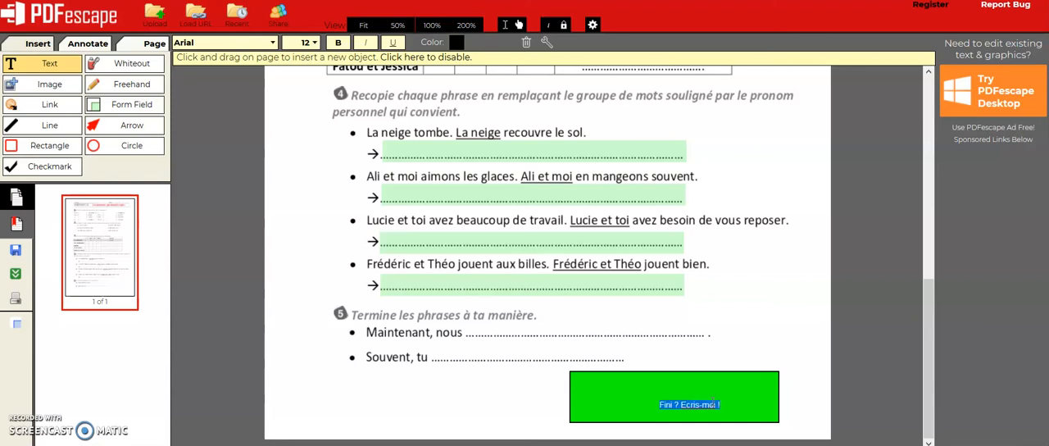
left_click(314, 43)
scroll(290, 286, "down", 3)
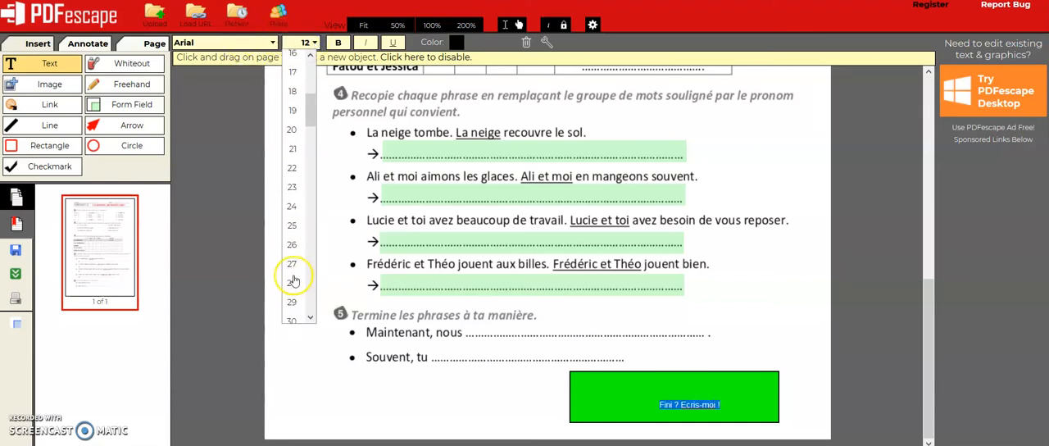
left_click(294, 210)
left_click_drag(733, 410, 681, 396)
left_click_drag(749, 398, 706, 396)
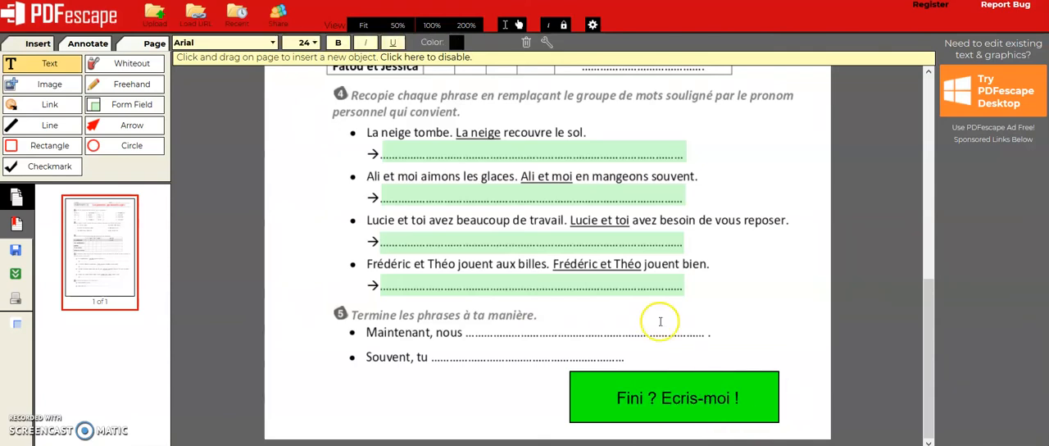
Cover the green rectangle with a mailto link to the contact's e-mail address, and save and download the PDF.
left_click(49, 104)
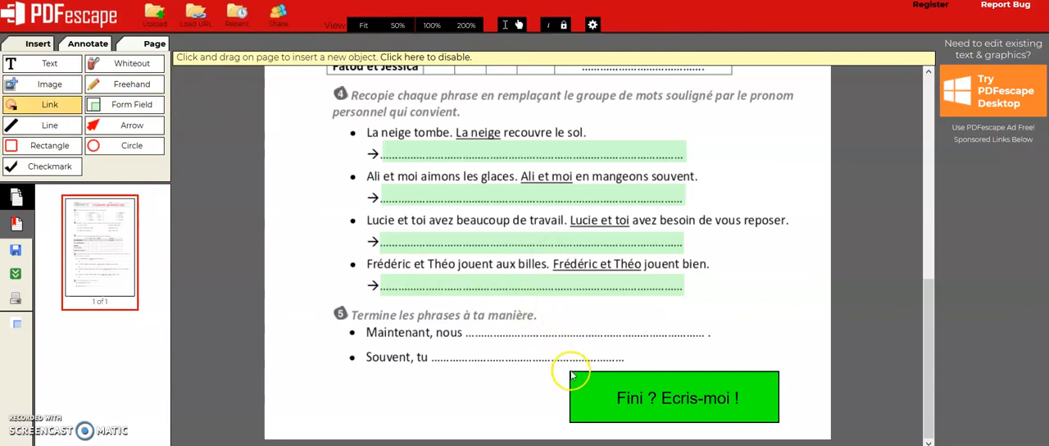
left_click_drag(582, 382, 781, 425)
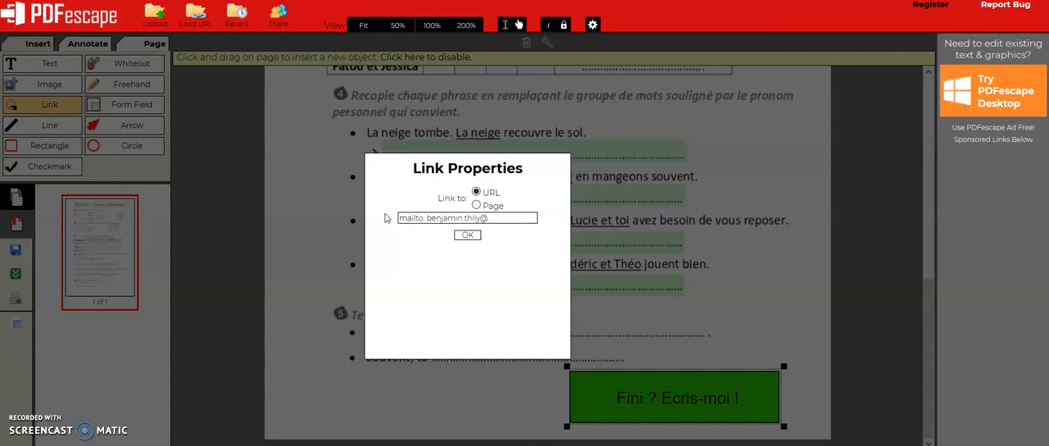
type("ope.fr")
key("Return")
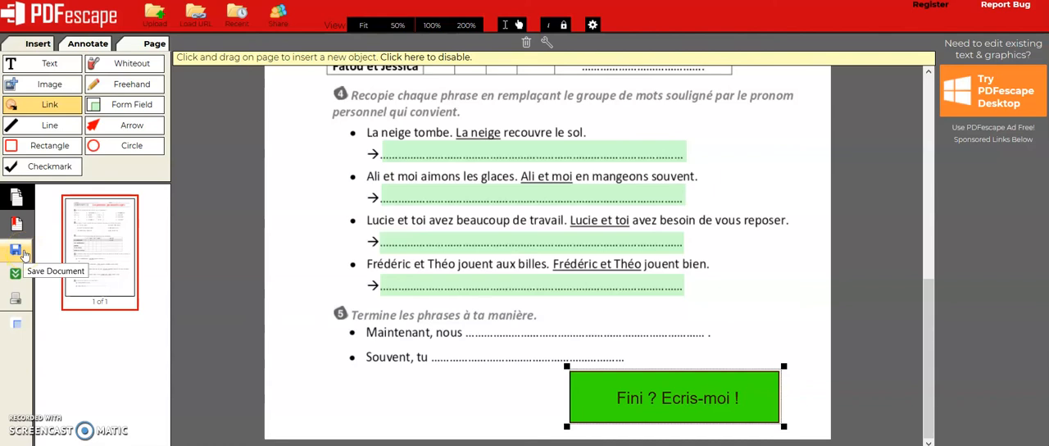
left_click(17, 275)
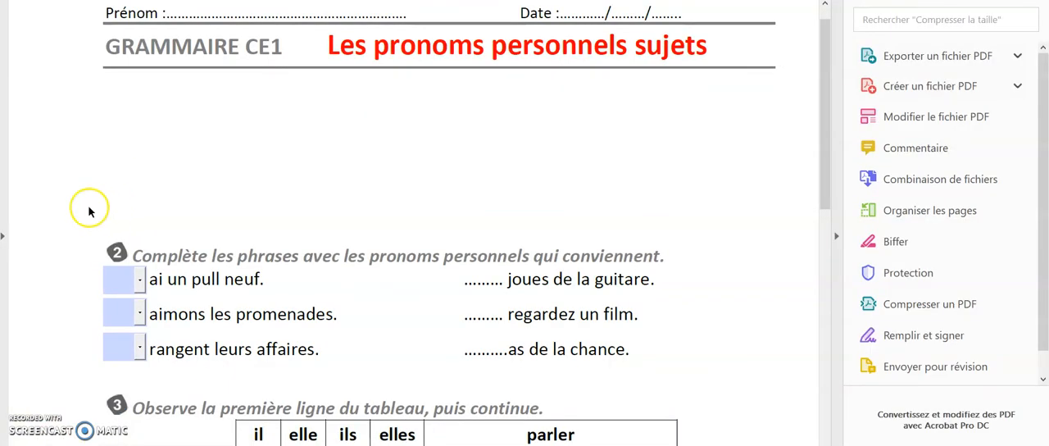
In the downloaded PDF opened in Acrobat, fill exercise 2's three dropdowns with "J'", "Nous" and "Ils".
scroll(66, 219, "down", 1)
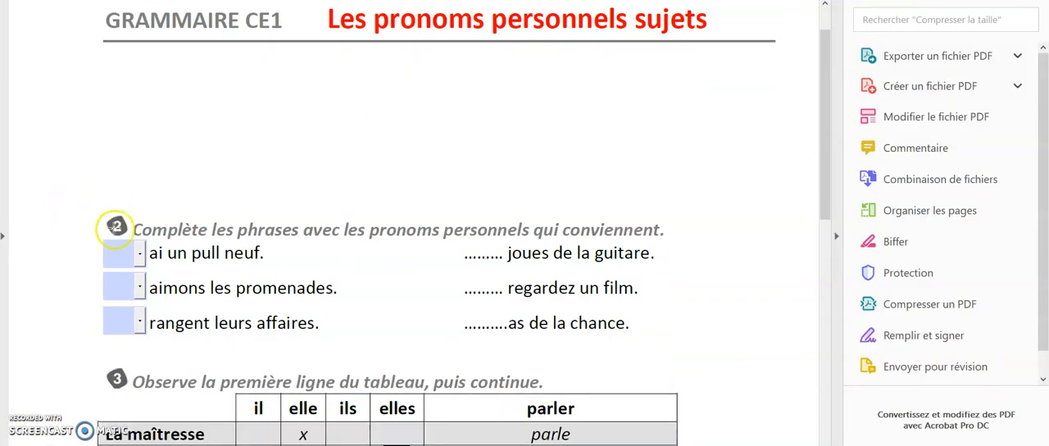
left_click(141, 256)
left_click(110, 276)
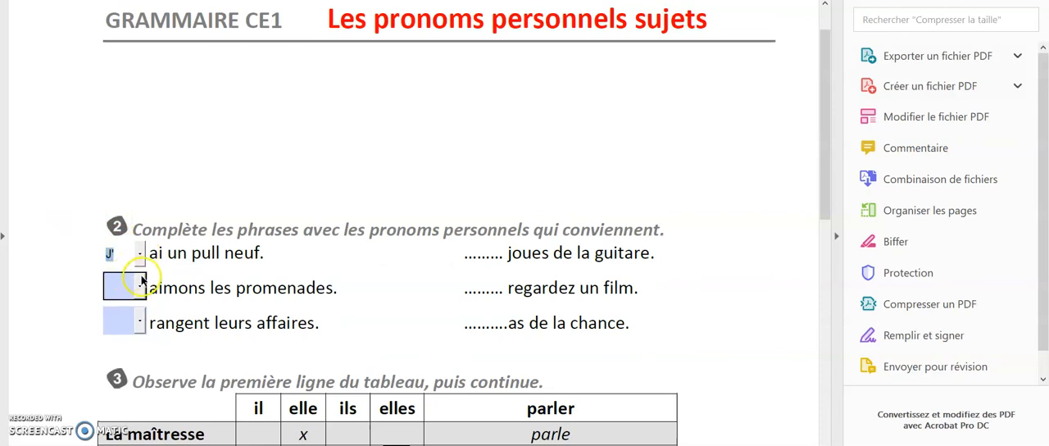
left_click(140, 286)
left_click(119, 350)
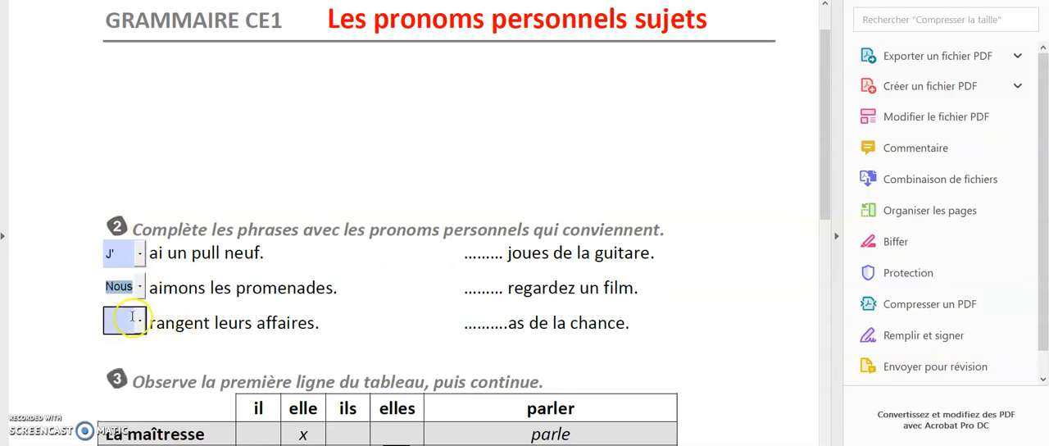
left_click(140, 321)
left_click(120, 412)
Select the "ils" option for Les professeurs in the exercise 3 table.
scroll(327, 303, "down", 4)
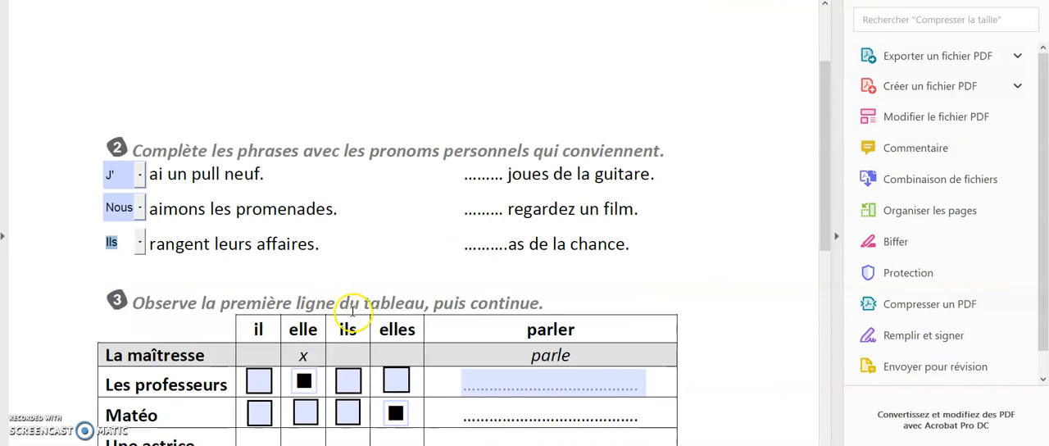
left_click(304, 351)
left_click(347, 354)
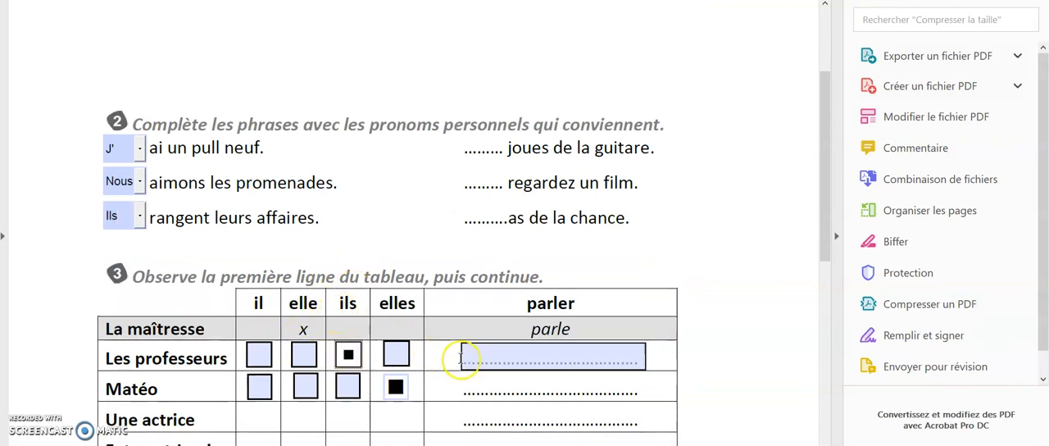
Enter "parlent" for Les professeurs in exercise 3 and "Elle recouvre le sol" as the first answer in exercise 4.
left_click(485, 354)
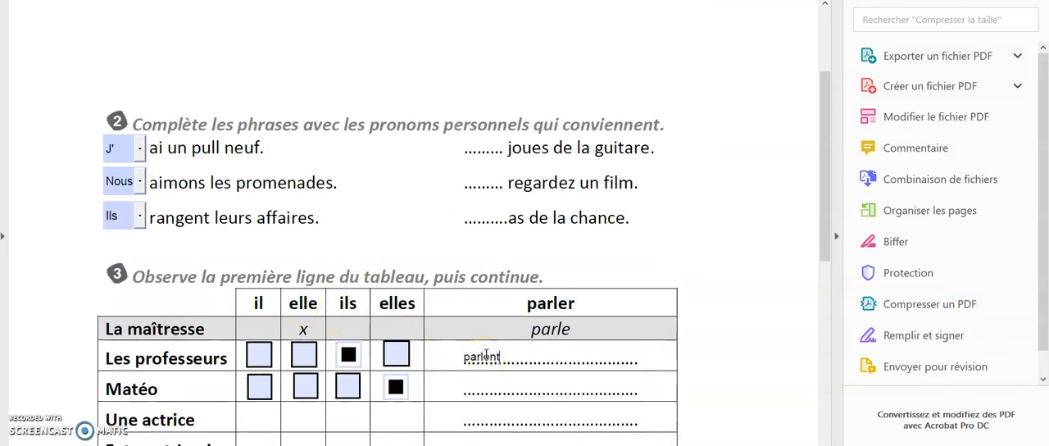
left_click(670, 261)
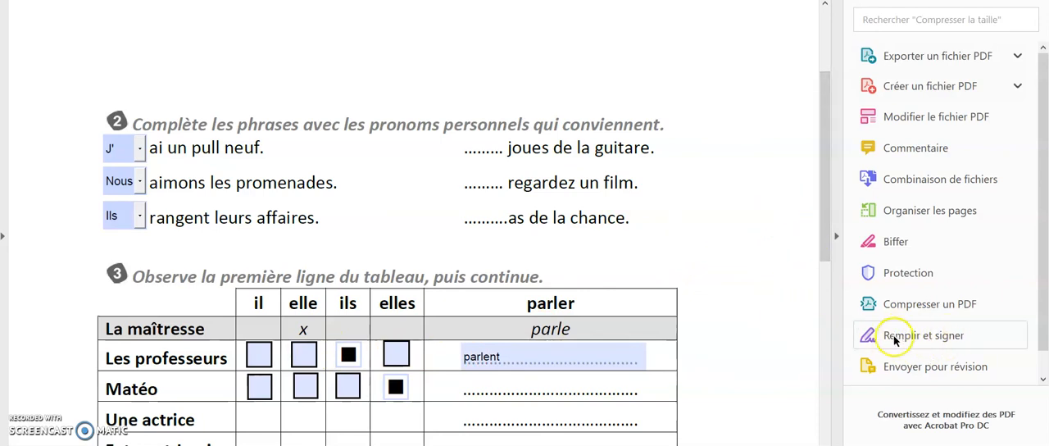
left_click_drag(823, 234, 822, 288)
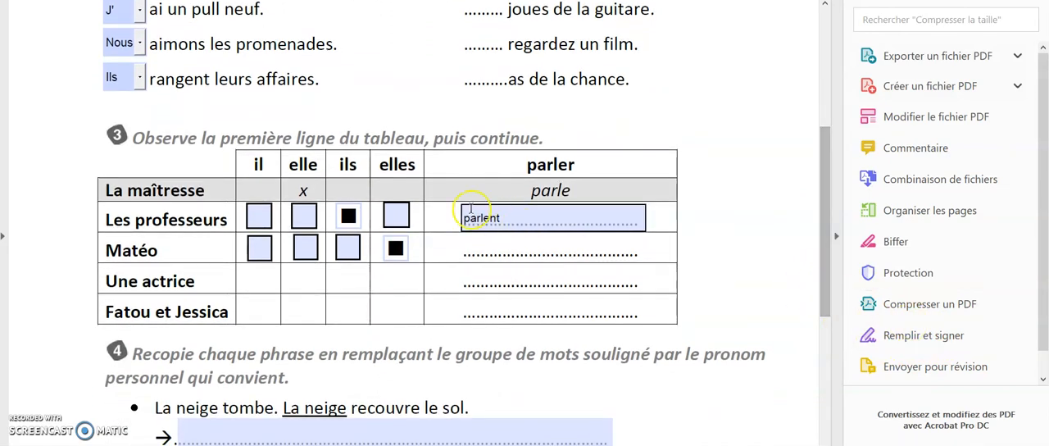
left_click_drag(821, 234, 806, 290)
left_click(384, 304)
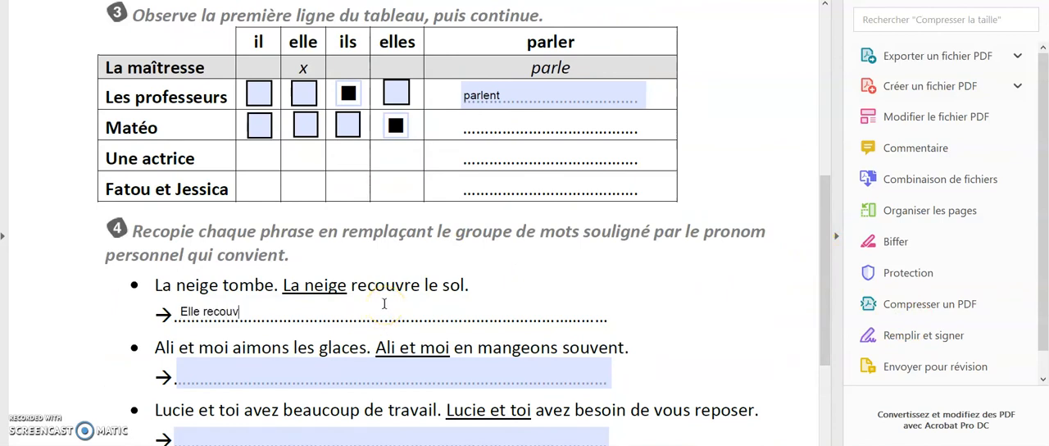
Test the green "Fini ? Ecris-moi !" link and switch to the new Outlook message.
scroll(373, 285, "down", 6)
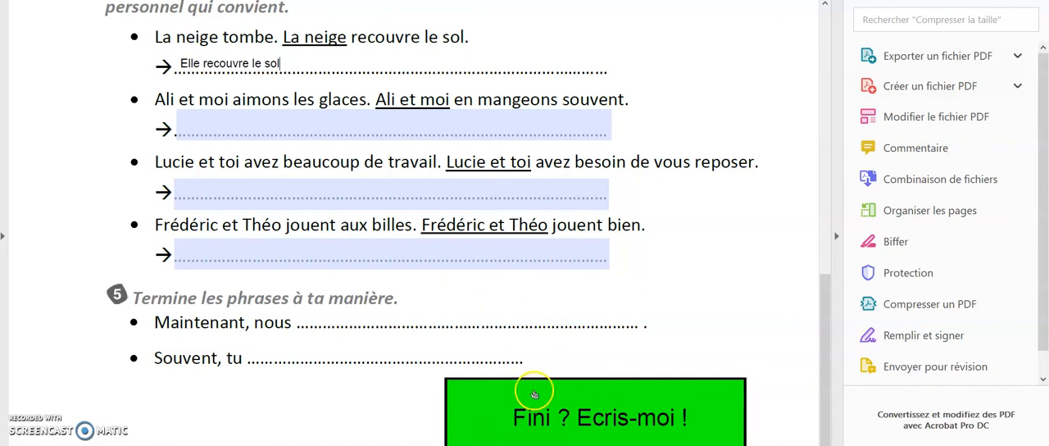
left_click(426, 418)
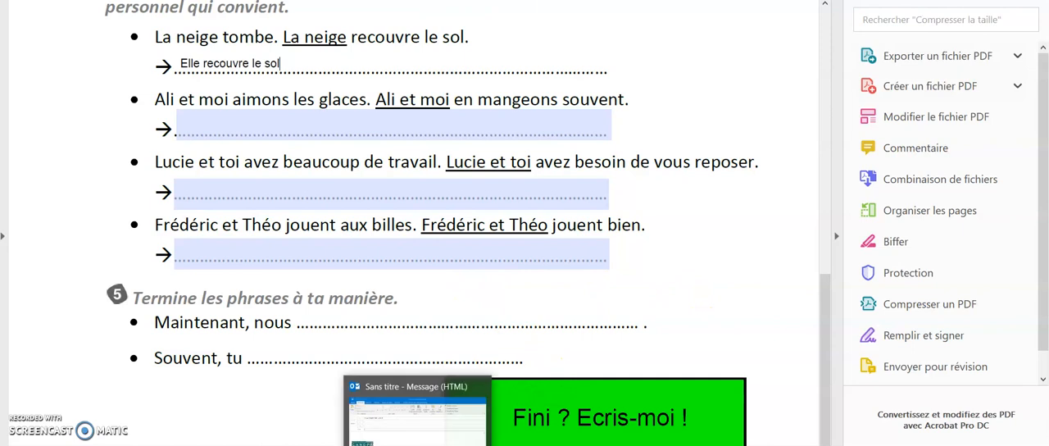